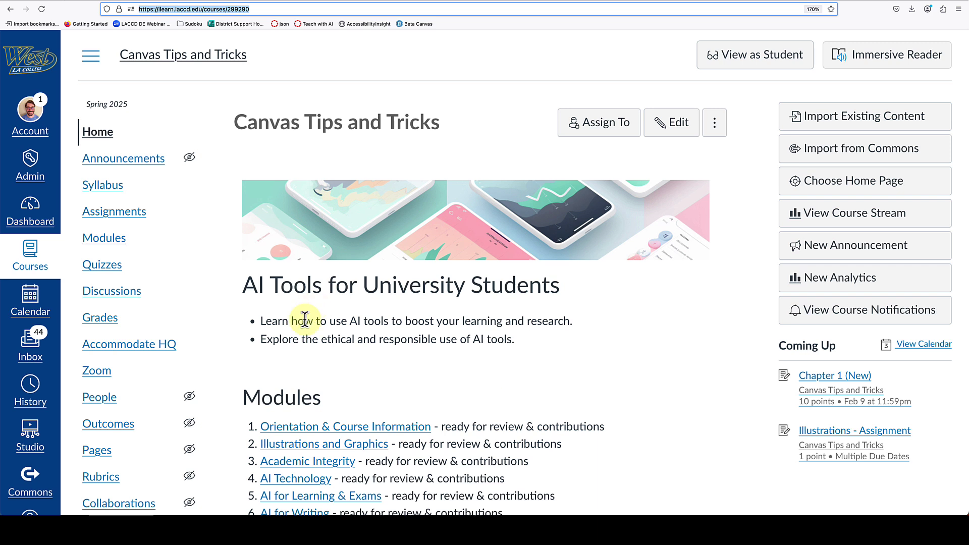
- Start scheduling a new meeting in the course's Zoom area and set its topic to "History 10pts"
click(108, 373)
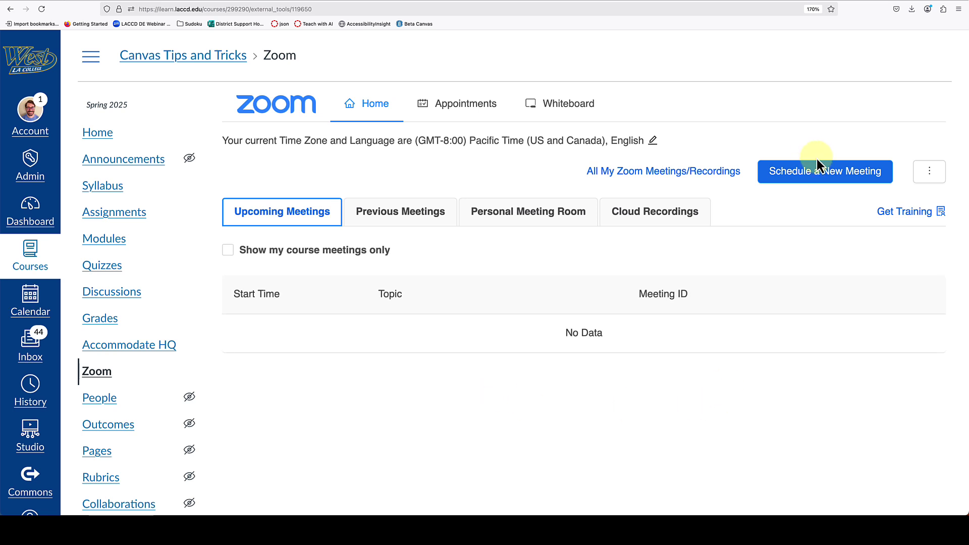
click(824, 176)
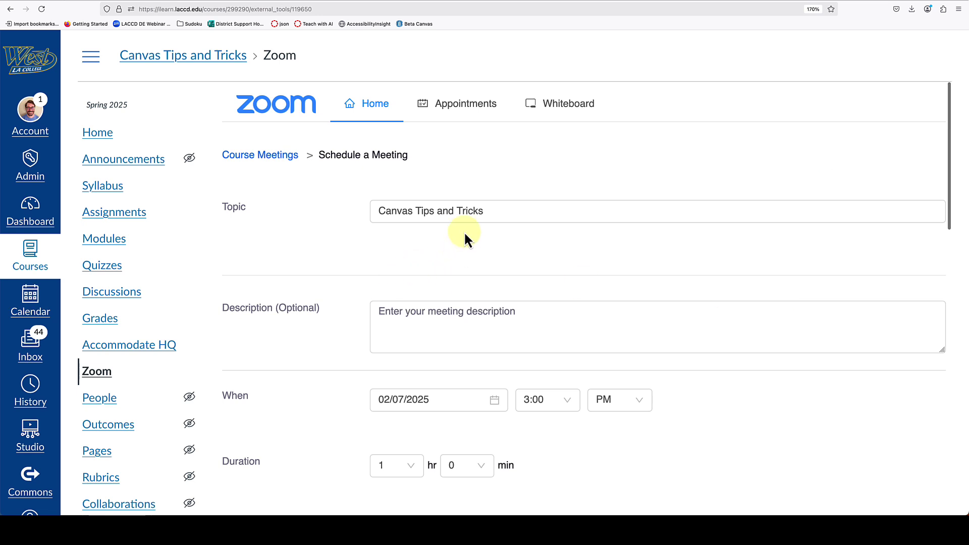
triple_click(509, 208)
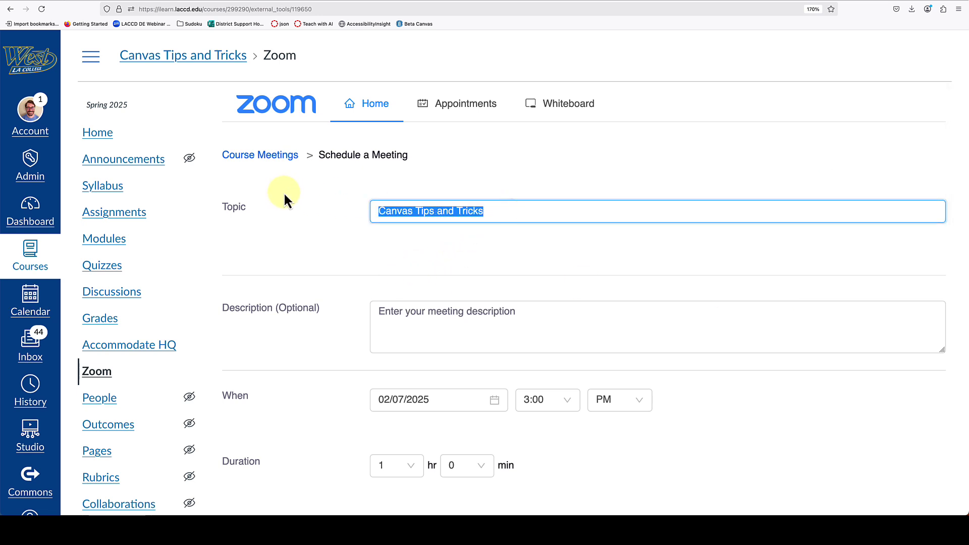
text(His)
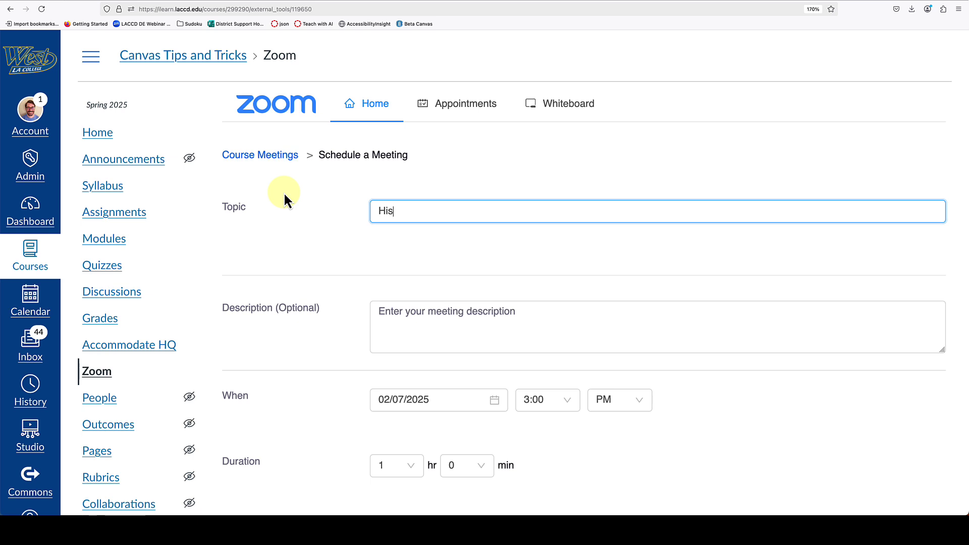
text(tory 10pts)
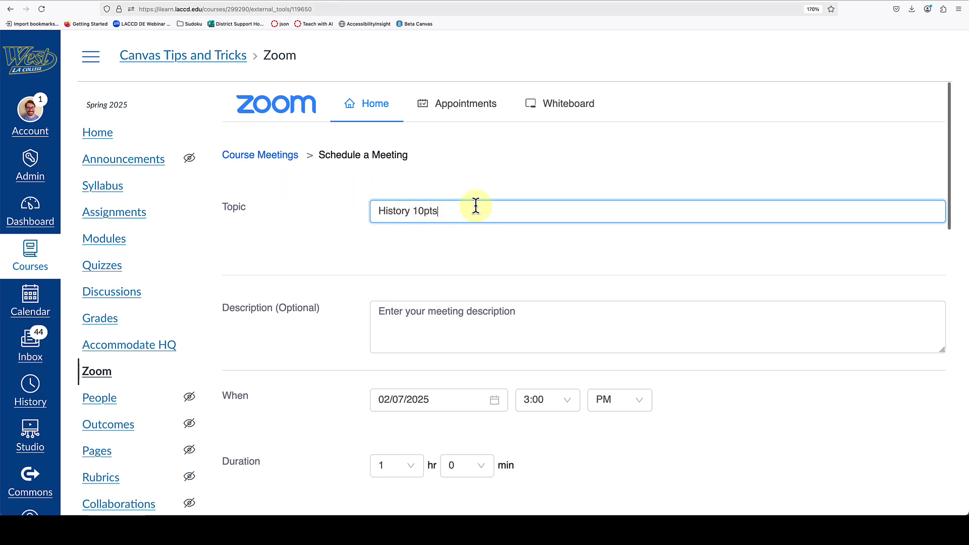
drag(445, 211, 413, 211)
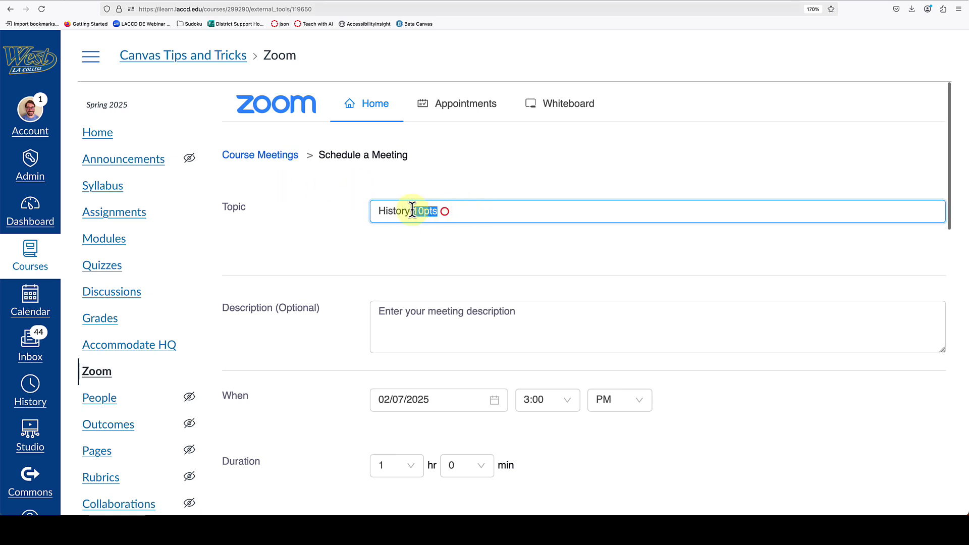
click(385, 235)
- Examine the new meeting's description field and its date and start time choices
scroll(419, 239, down, 3)
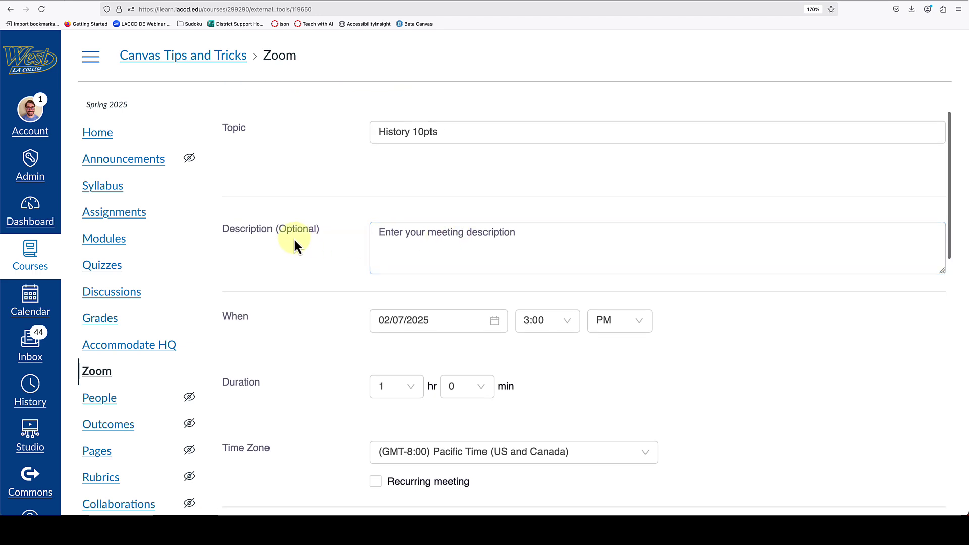
click(374, 224)
click(324, 258)
scroll(324, 259, down, 3)
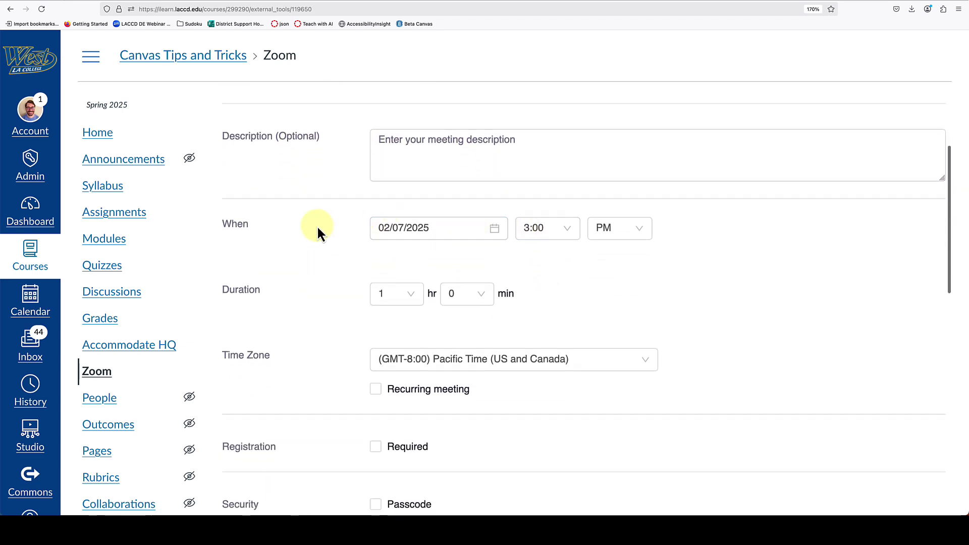
click(529, 237)
click(495, 230)
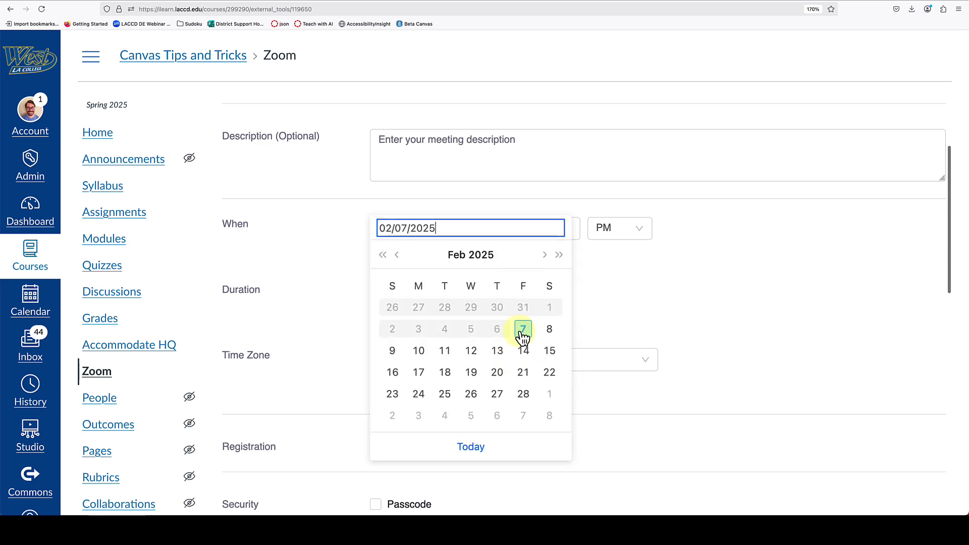
click(632, 302)
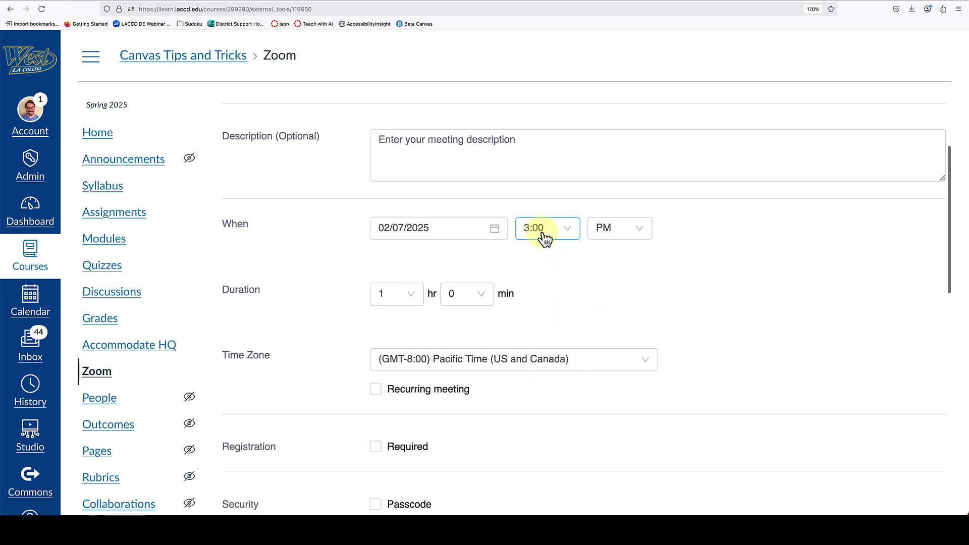
- Make registration required for the meeting
scroll(346, 264, down, 1)
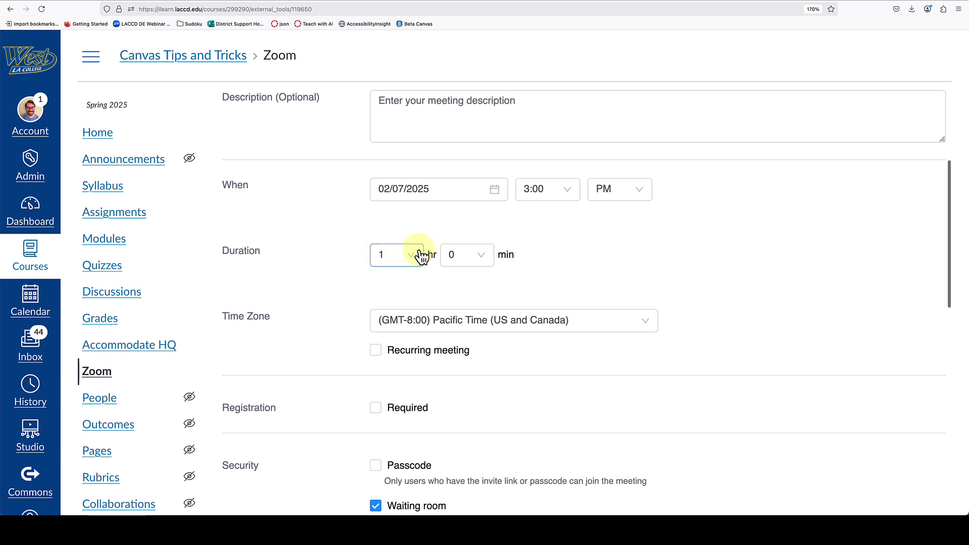
scroll(713, 261, down, 3)
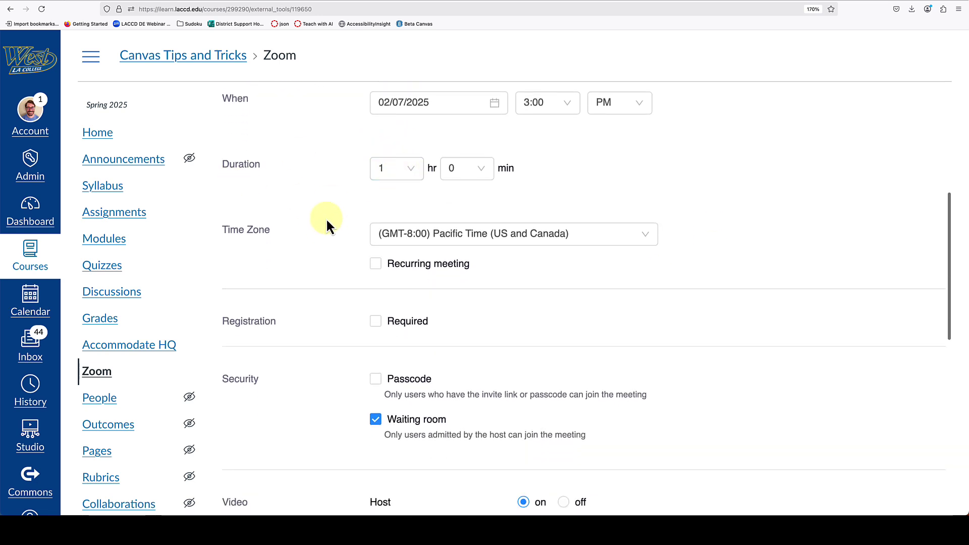
scroll(323, 217, down, 3)
scroll(323, 217, down, 1)
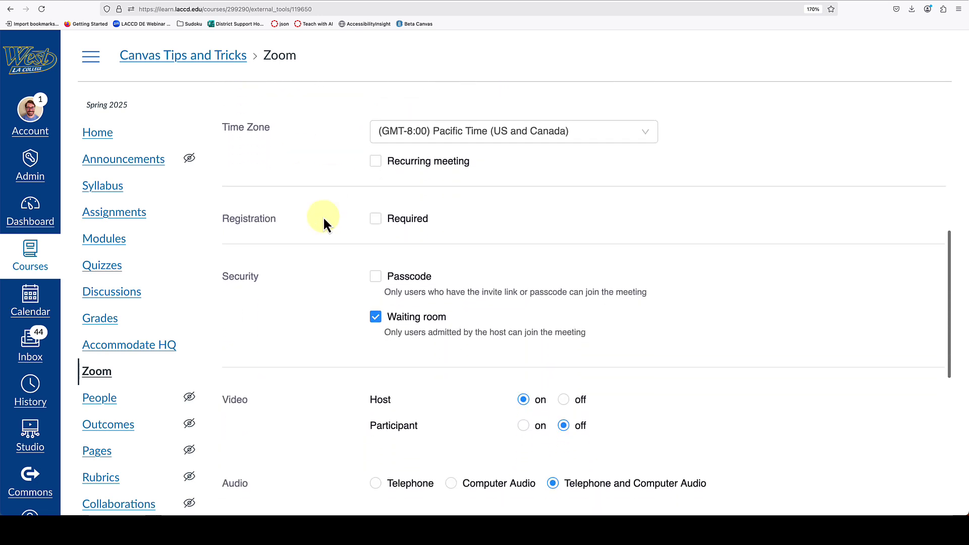
drag(275, 220, 225, 219)
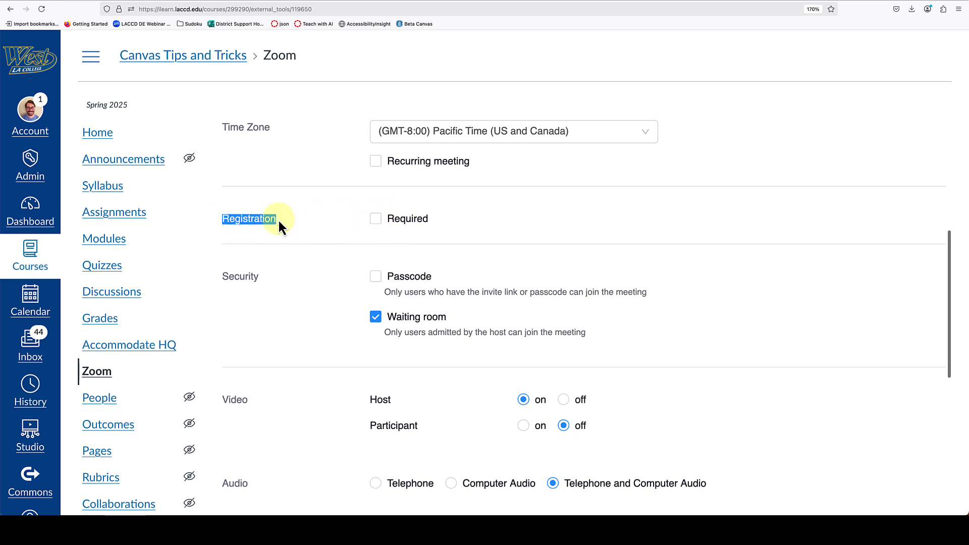
click(376, 220)
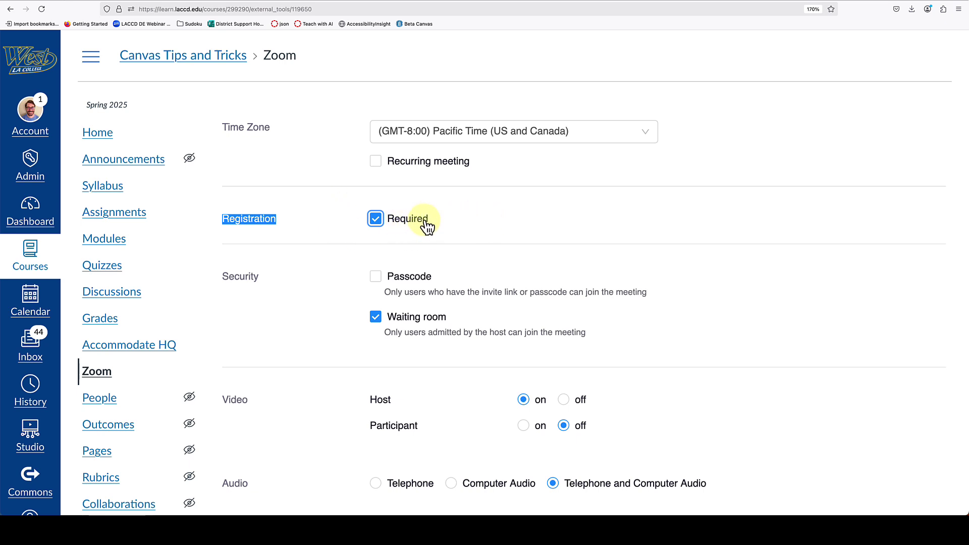
scroll(598, 214, down, 3)
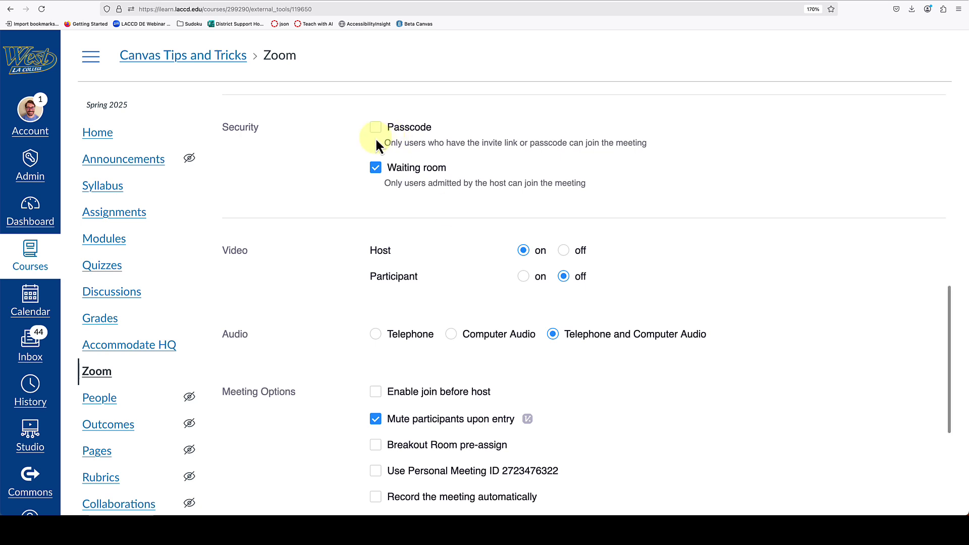
click(377, 170)
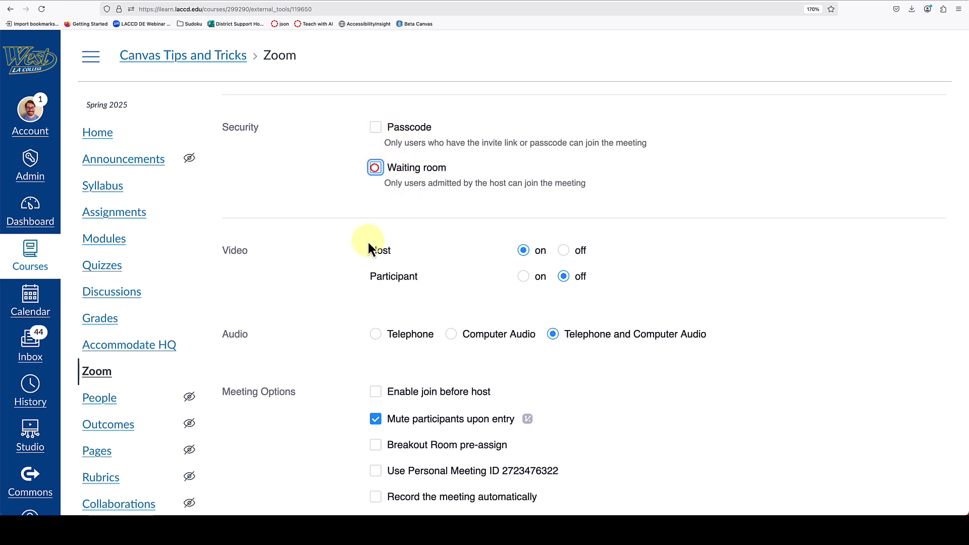
click(376, 168)
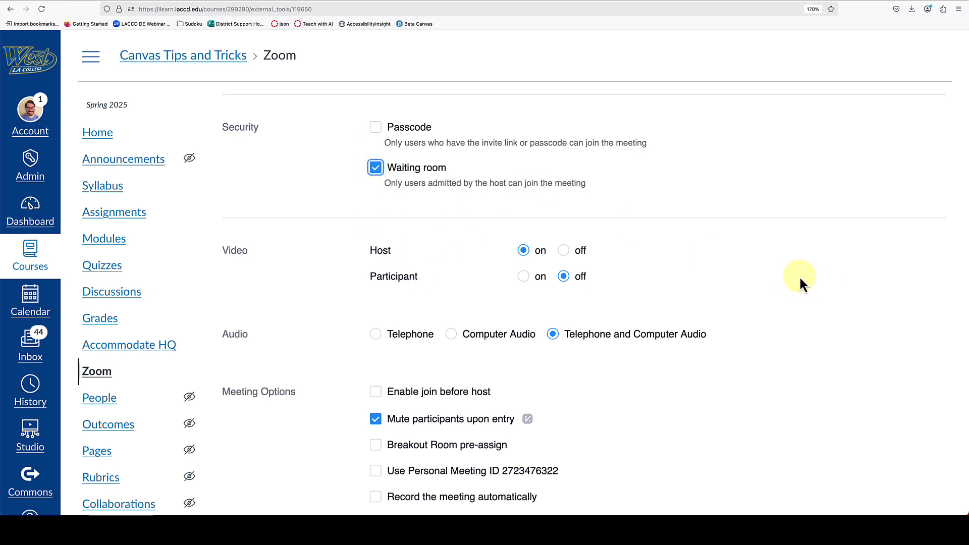
- Save the meeting with the video, audio and meeting options left at their defaults
scroll(805, 272, down, 3)
scroll(804, 260, up, 1)
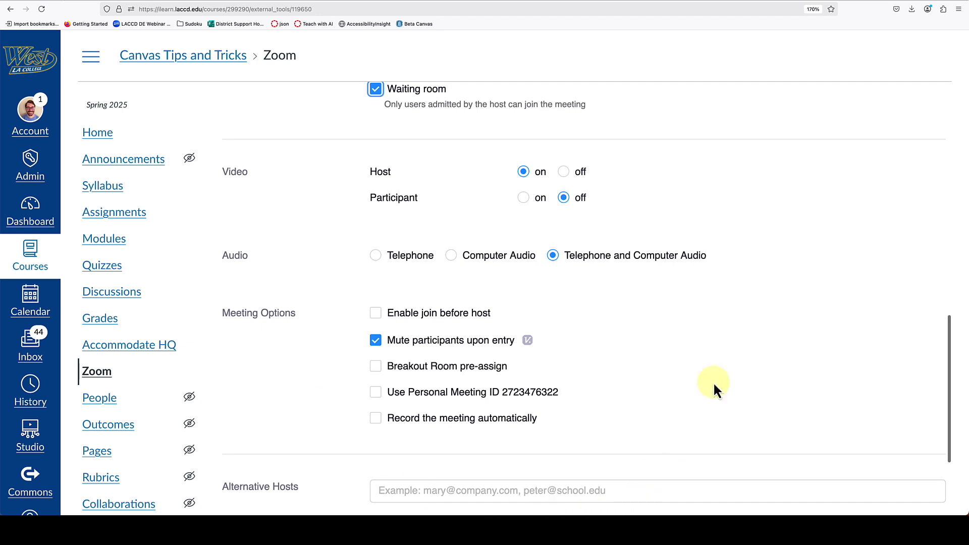
scroll(725, 352, down, 4)
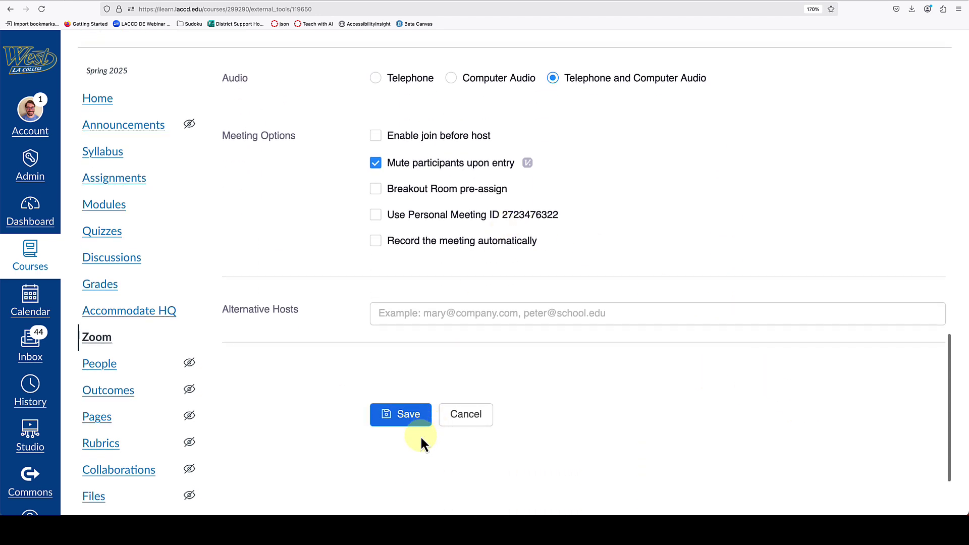
click(403, 422)
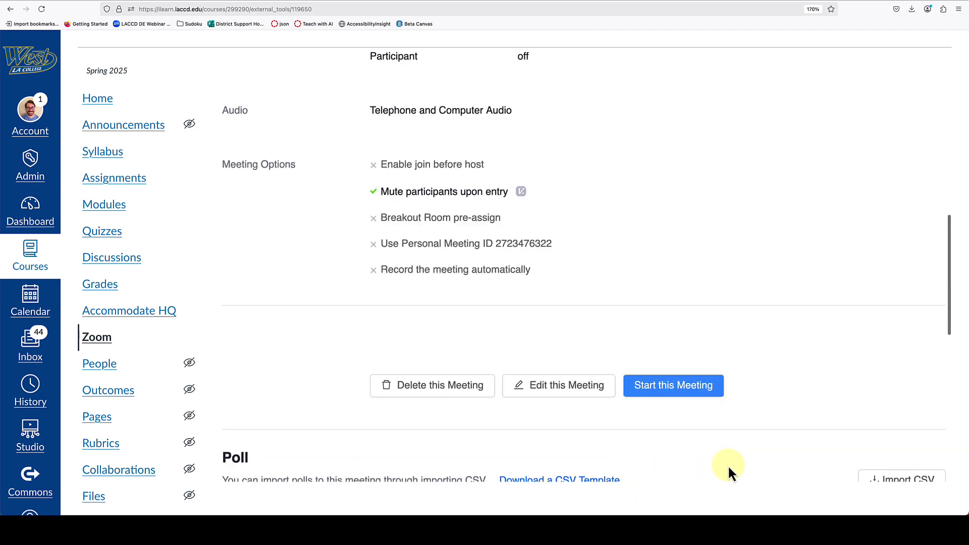
- Examine the saved meeting's details, especially the registration notice and the registration URL under Invite Attendees
scroll(728, 465, up, 10)
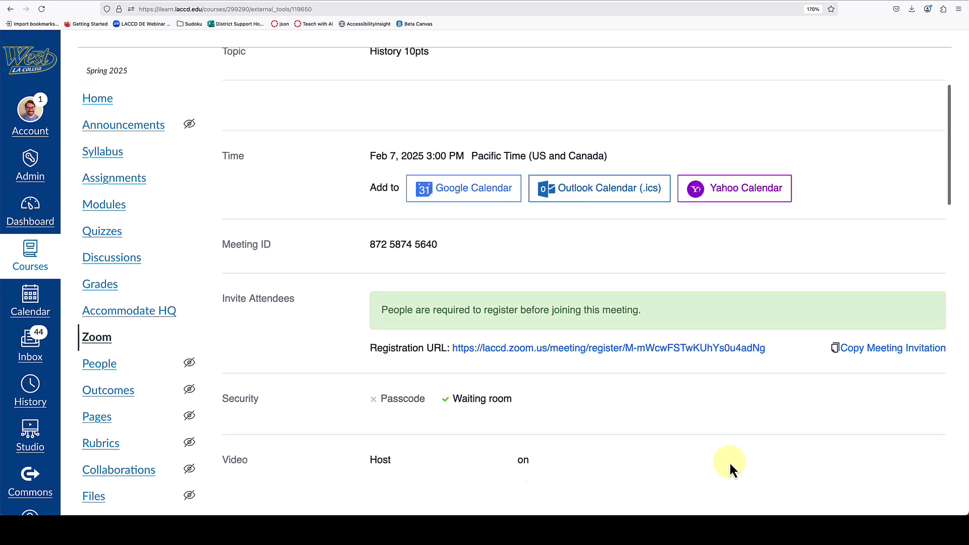
drag(646, 327, 390, 327)
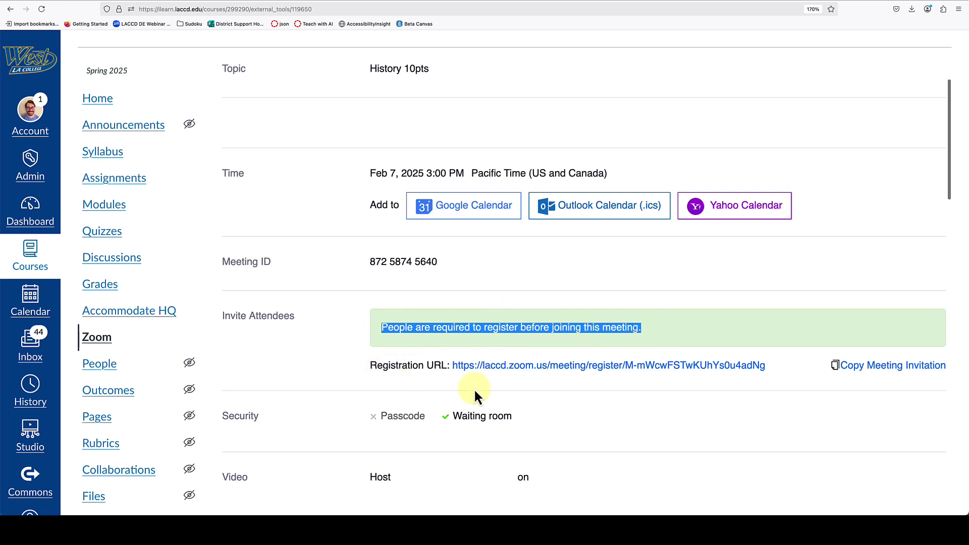
scroll(474, 389, down, 1)
mouse_move(782, 320)
mouse_down()
mouse_move(611, 321)
mouse_move(775, 327)
mouse_up()
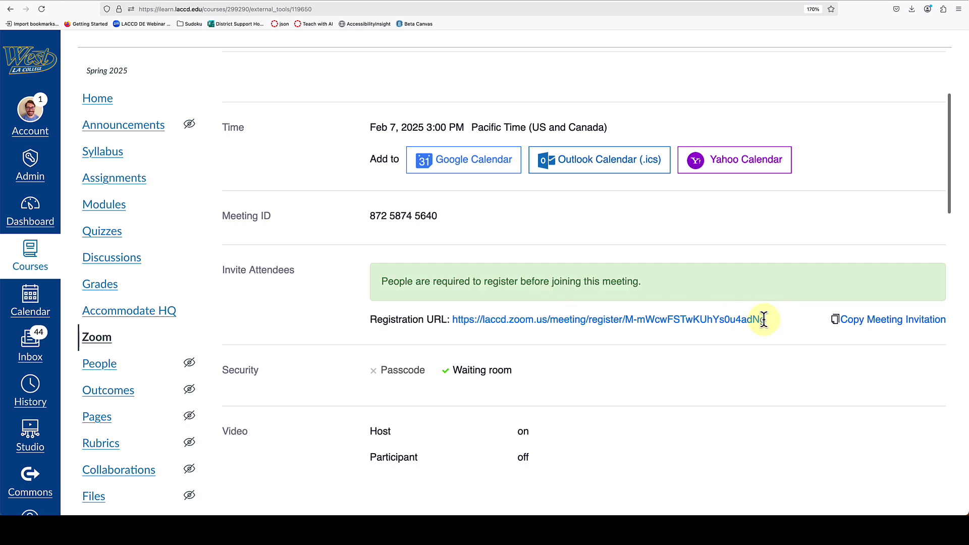
triple_click(765, 321)
click(737, 247)
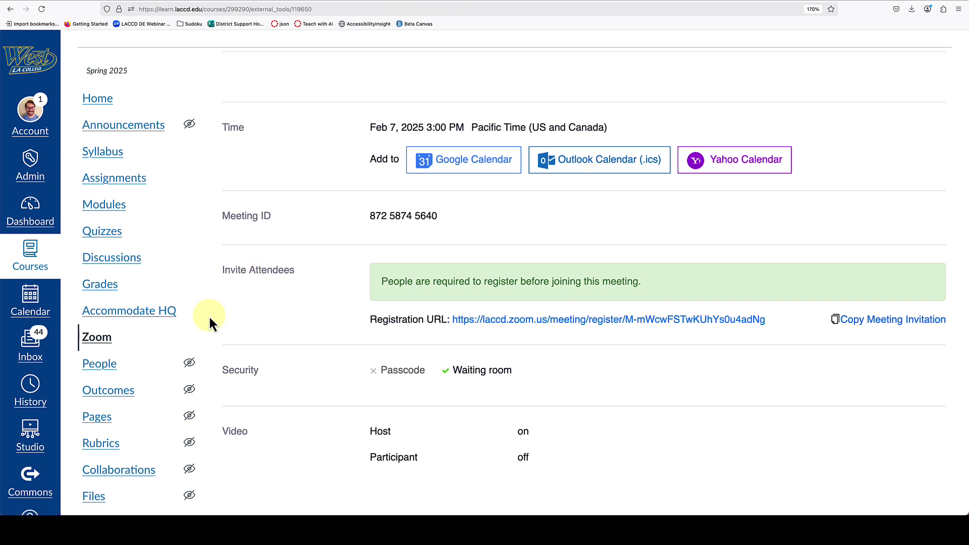
- Start the History 10pts meeting from the course's upcoming Zoom meetings, then take its window out of full screen and move it aside
click(95, 338)
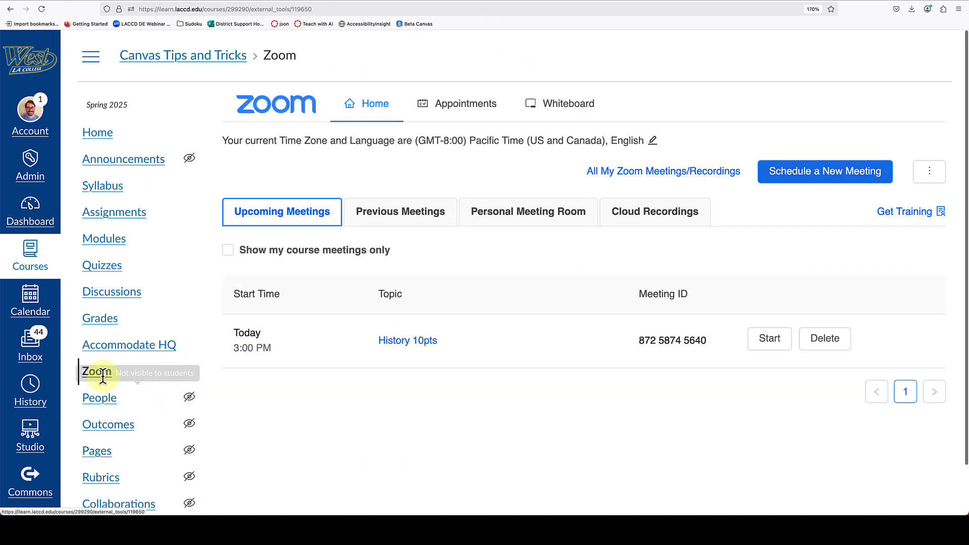
click(773, 339)
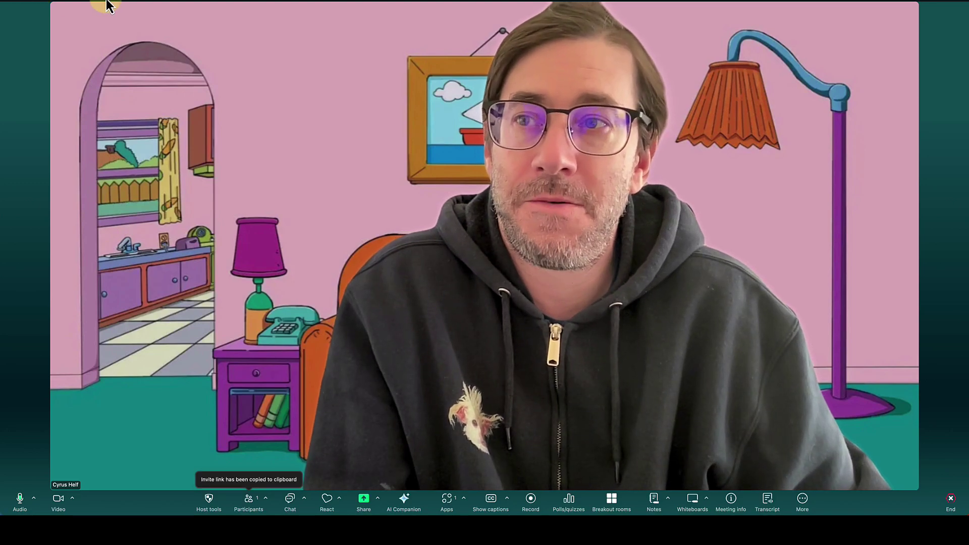
key(Escape)
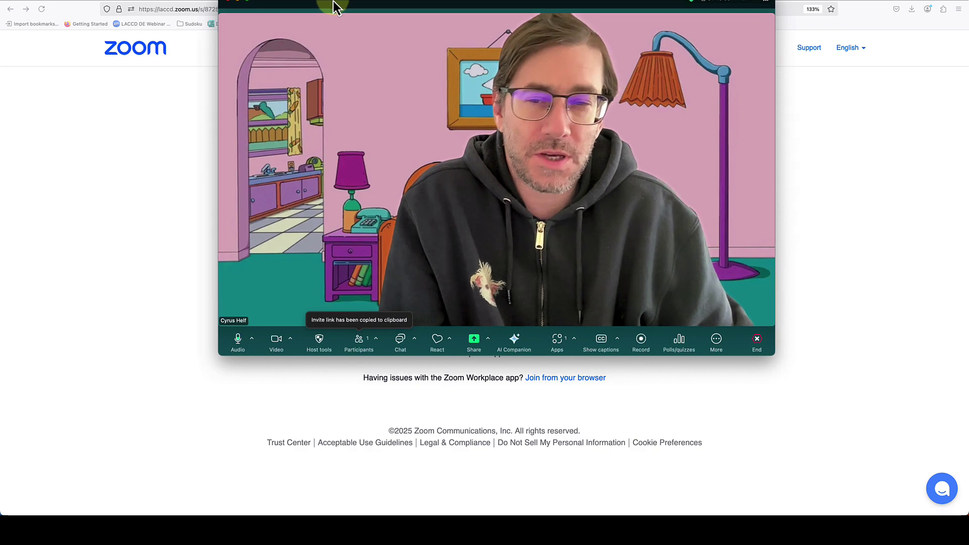
drag(334, 2, 968, 60)
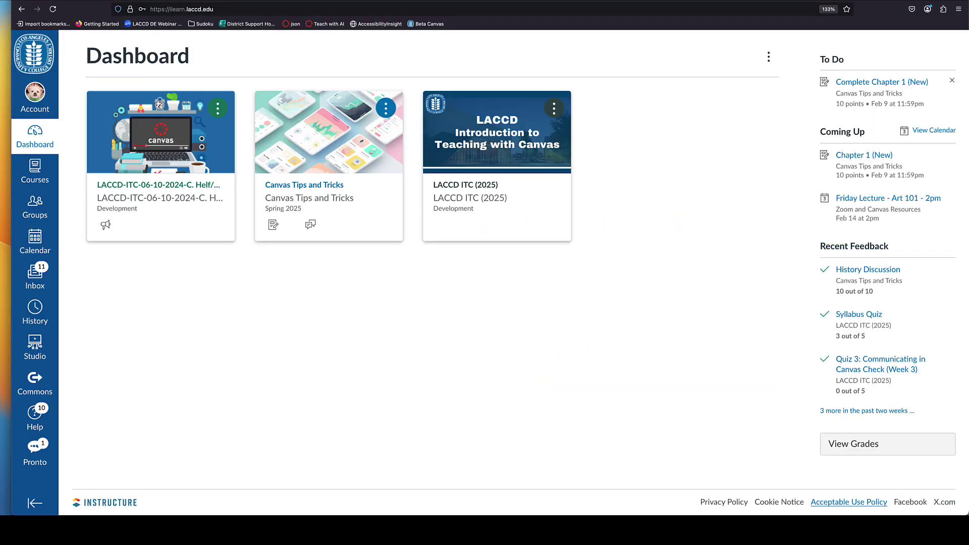
- In the student's Canvas window, open the Canvas Tips and Tricks course and join the History 10pts meeting from its Zoom area
click(619, 319)
click(322, 188)
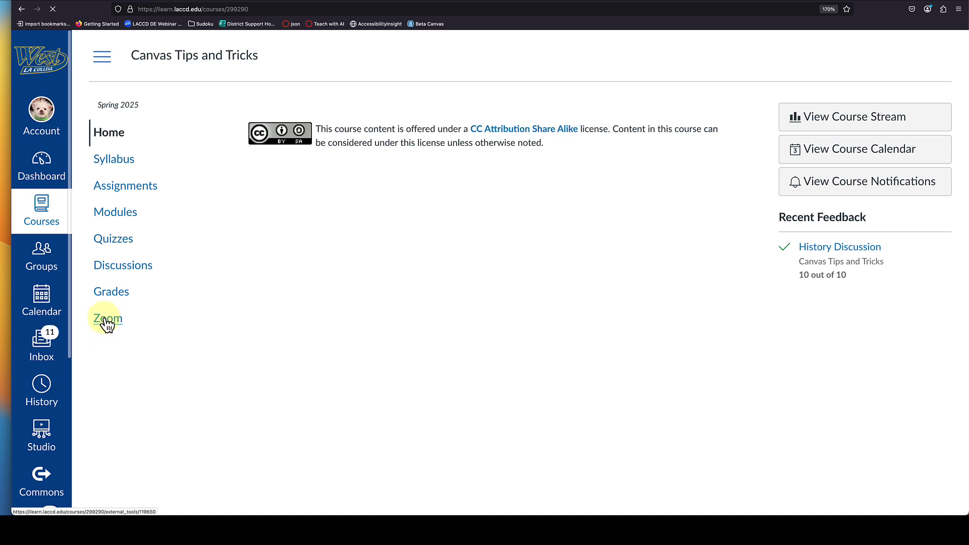
click(106, 320)
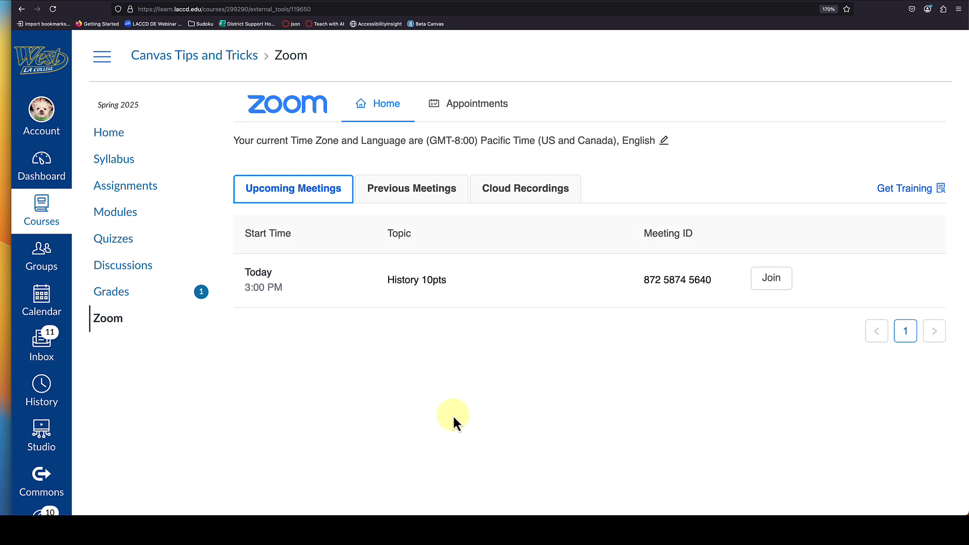
click(776, 286)
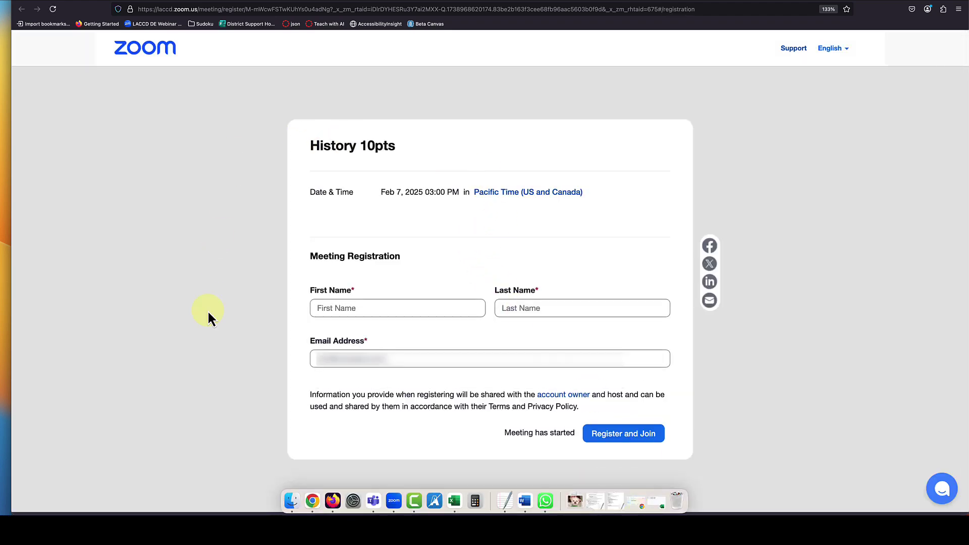
- Fill in the student's first name, last name and email address in the History 10pts registration form, and register and join the meeting
click(374, 307)
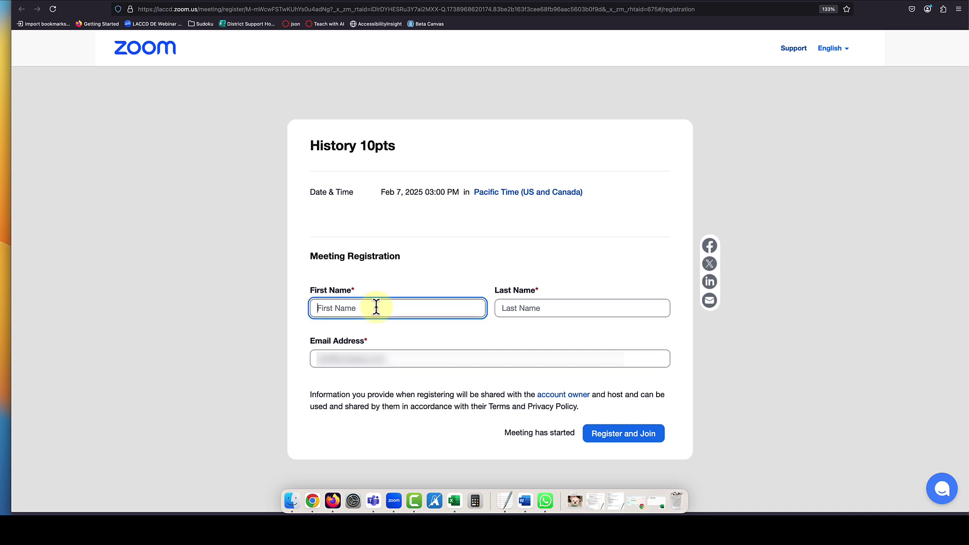
text(Pokey)
key(Tab)
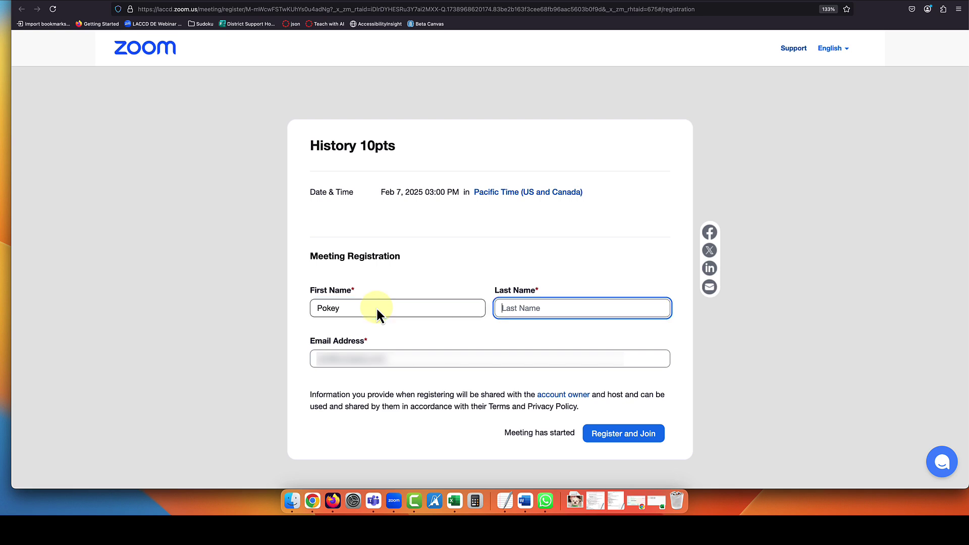
text(Pokey)
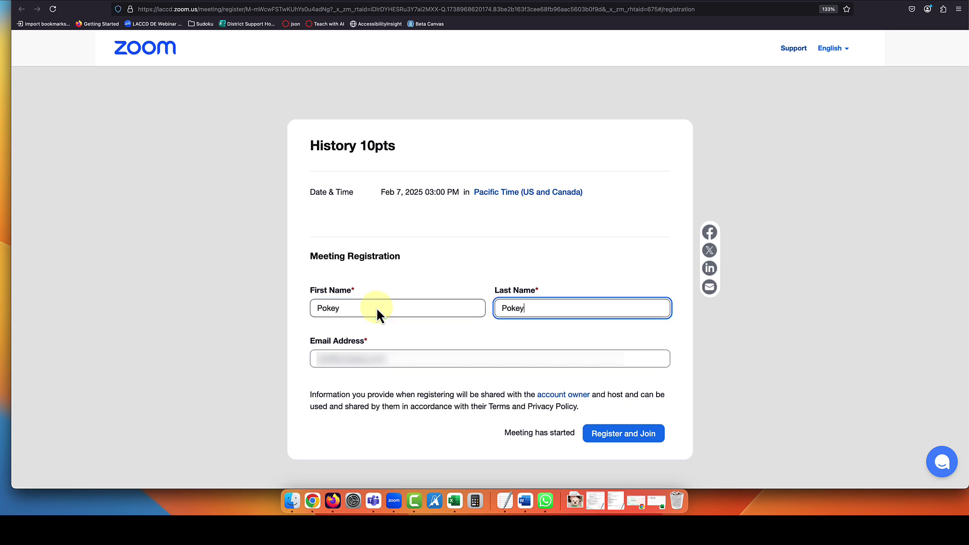
key(Tab)
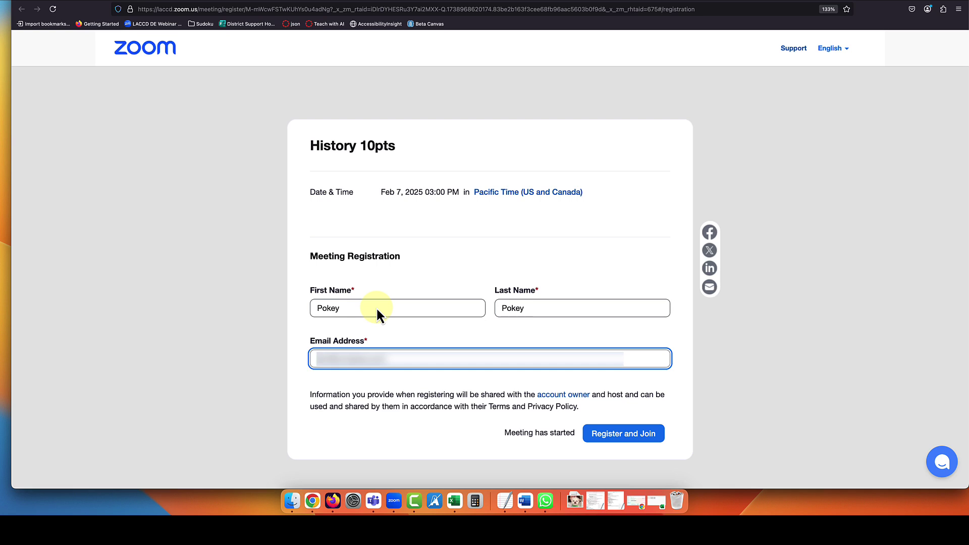
text(pokey@)
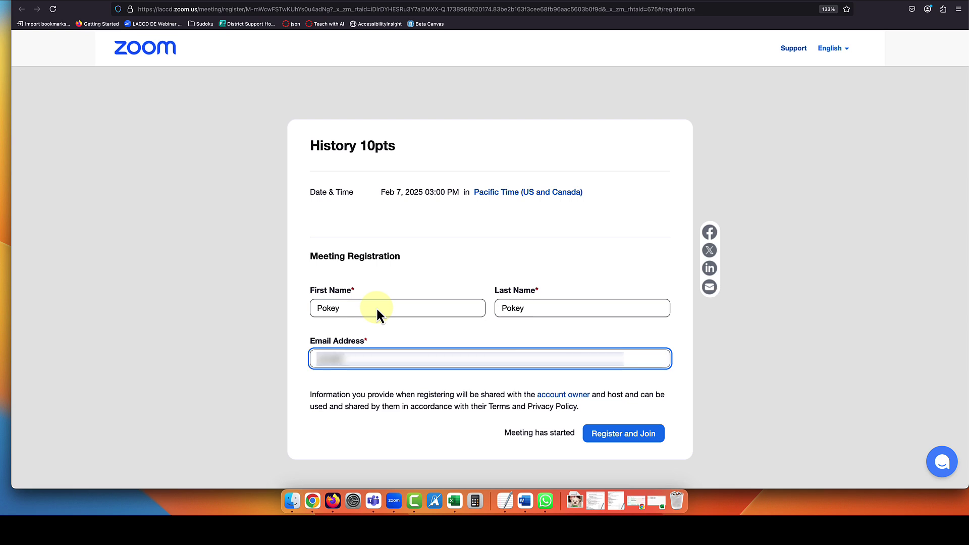
text(******)
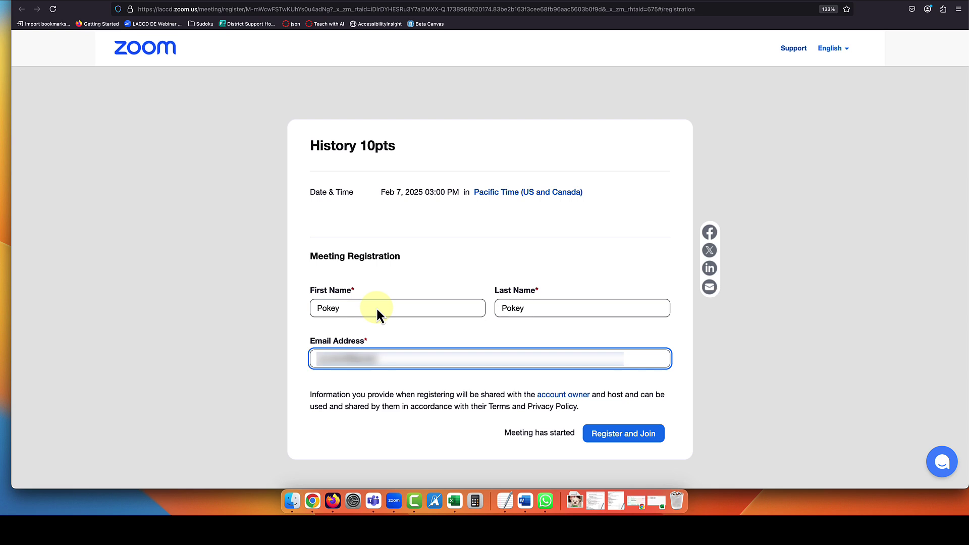
text(****)
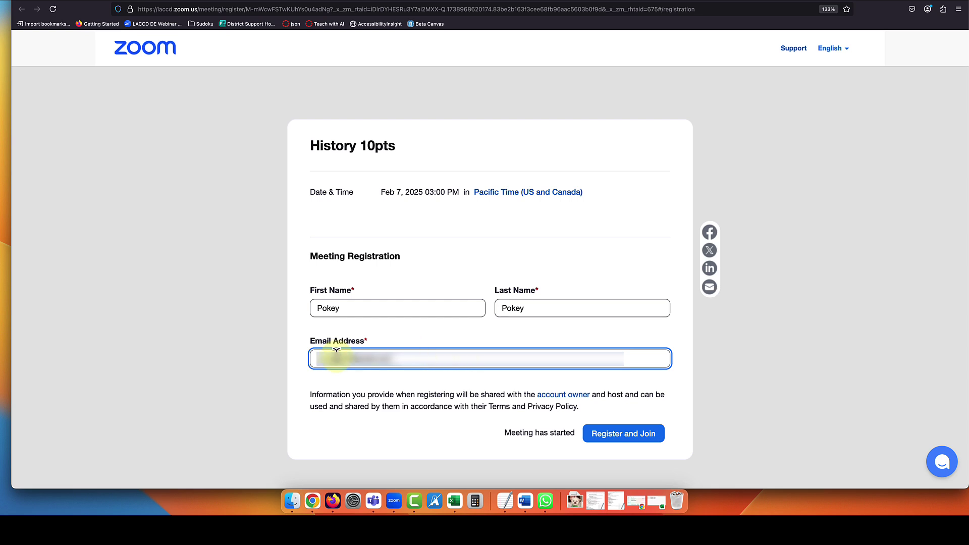
click(637, 439)
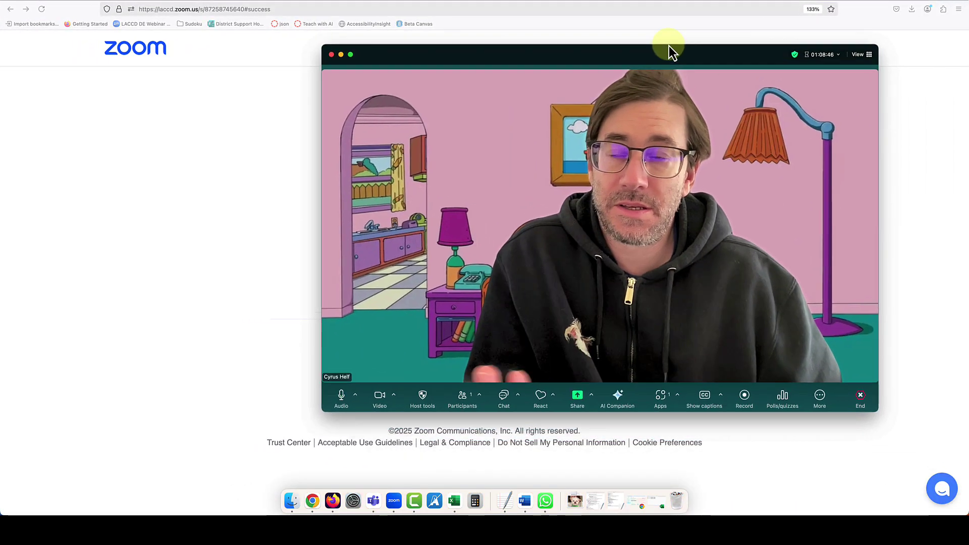
- Move the Zoom meeting window aside, end the meeting and dismiss the experience survey
drag(668, 46, 632, 42)
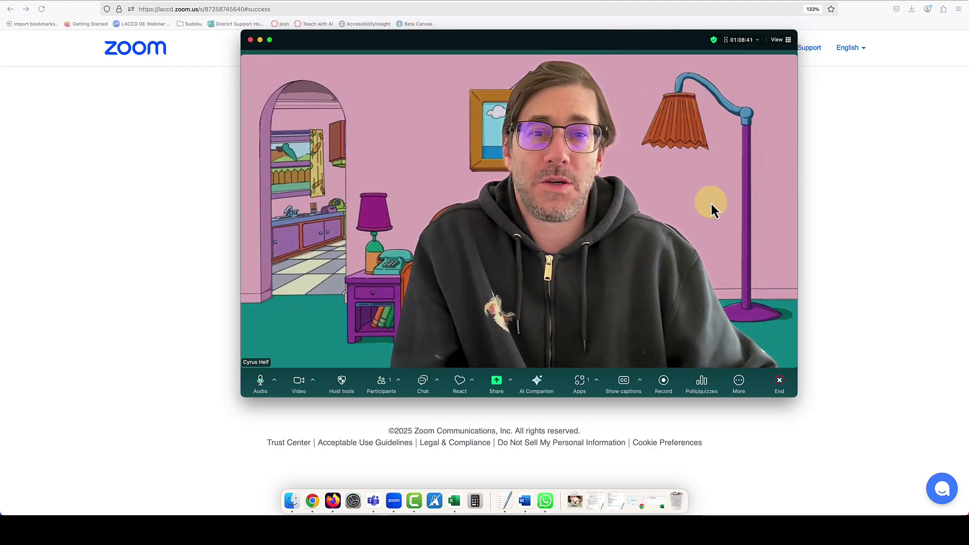
click(785, 387)
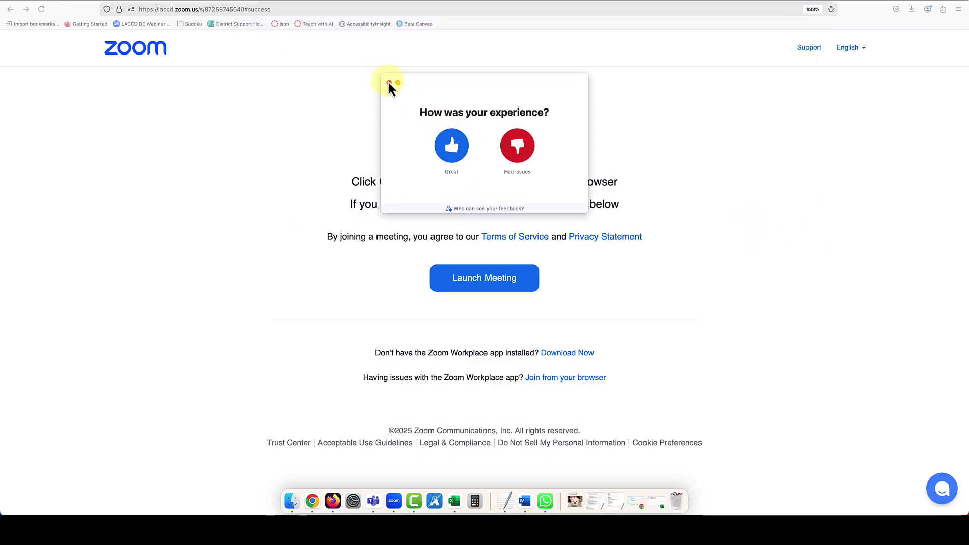
click(389, 82)
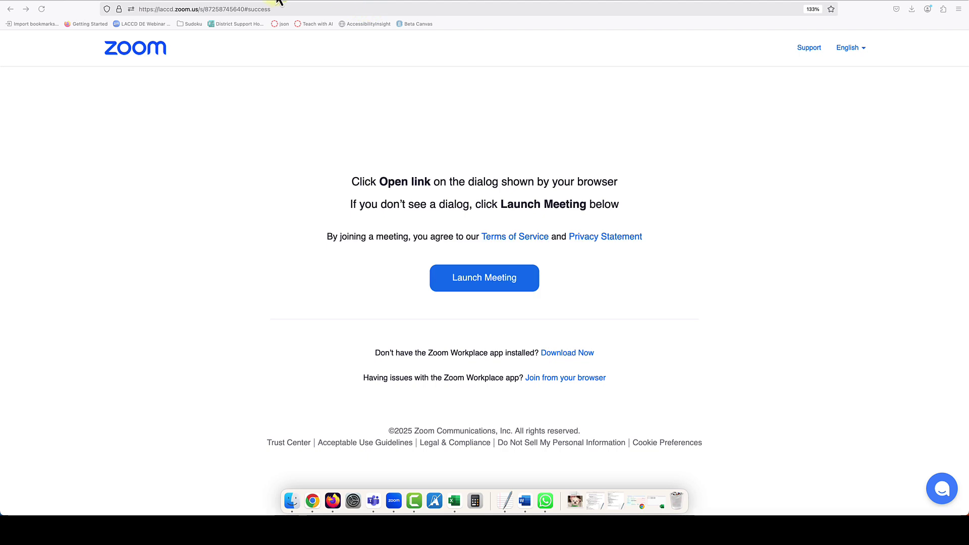
- Open laccd.zoom.us in a new browser tab and sign in to configure the account
key(super+t)
click(340, 10)
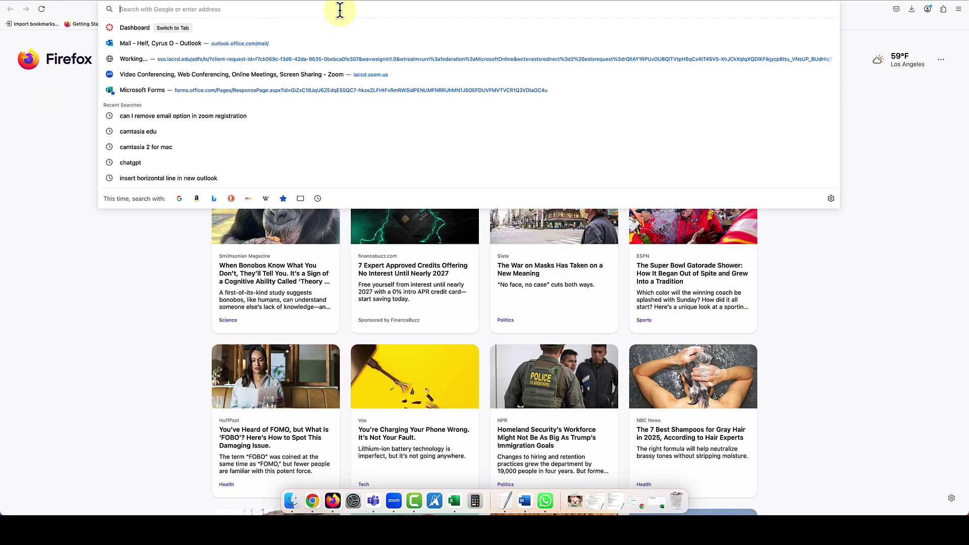
text(laccd.zoom.us/)
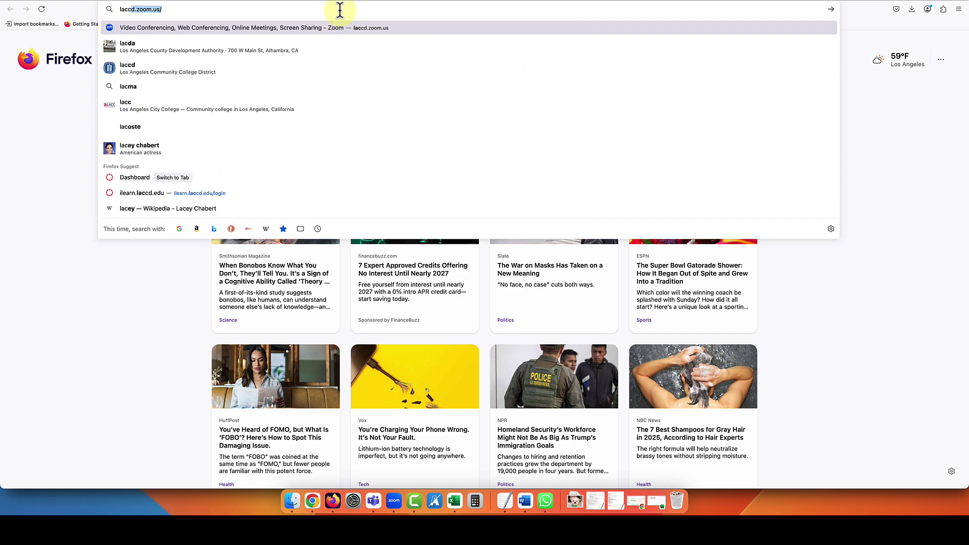
key(Return)
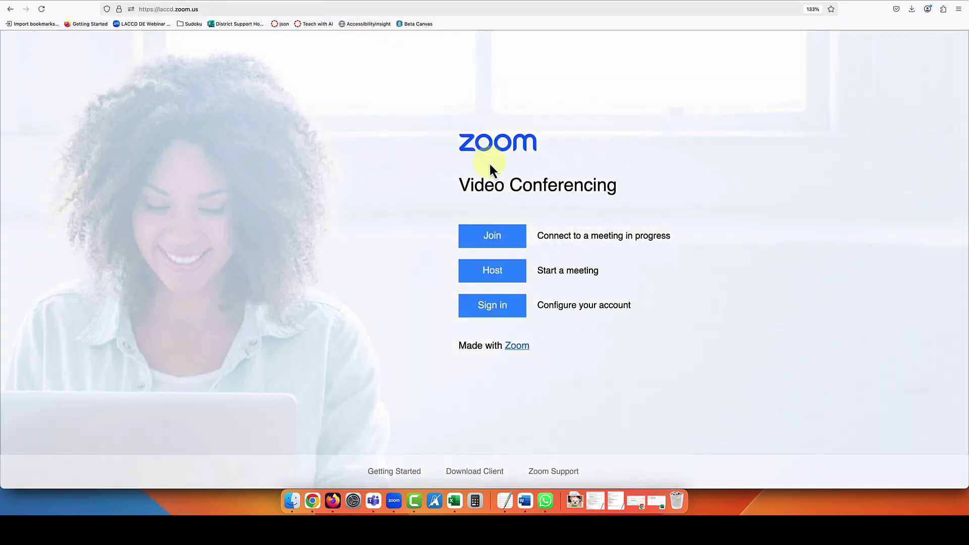
click(508, 314)
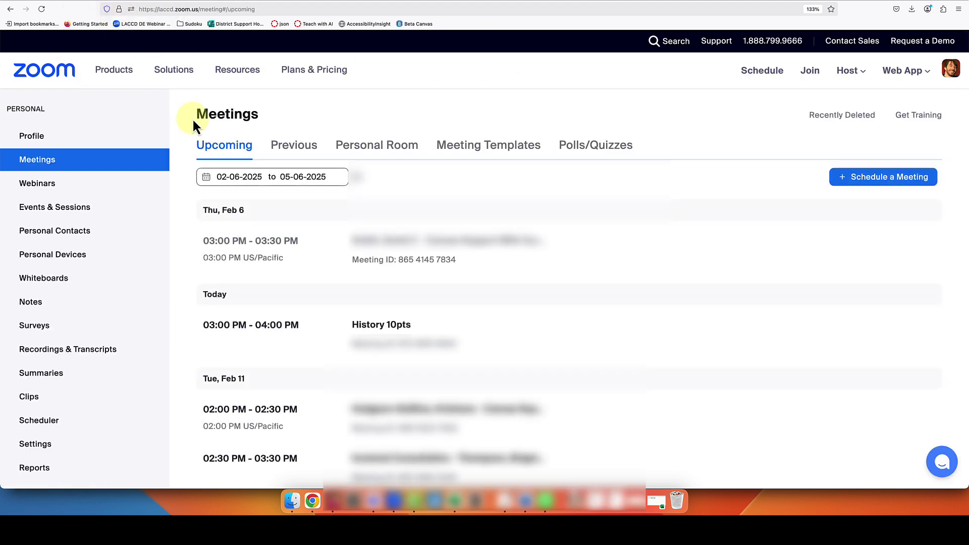
- Open today's History 10pts meeting from the upcoming meetings and view its list of registrants under the registration settings
scroll(477, 99, down, 3)
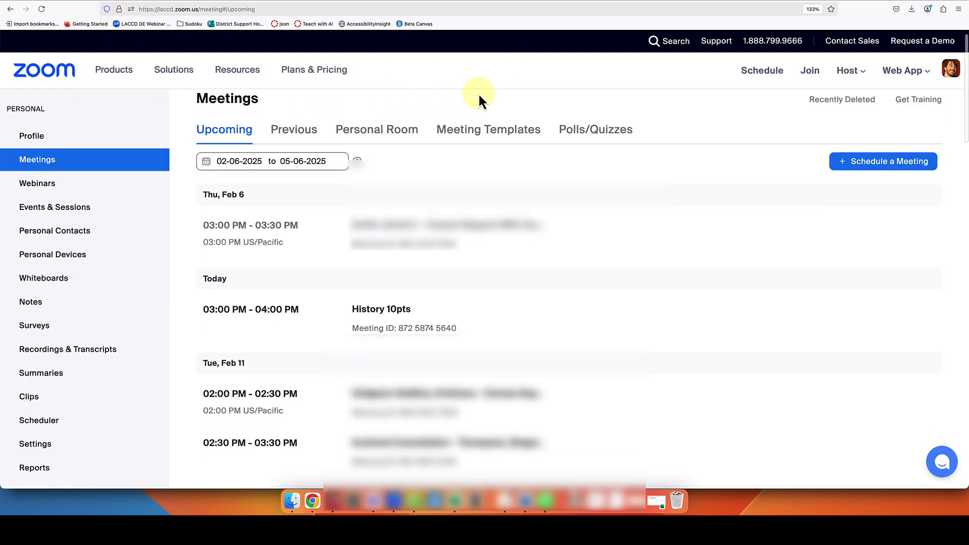
mouse_move(385, 273)
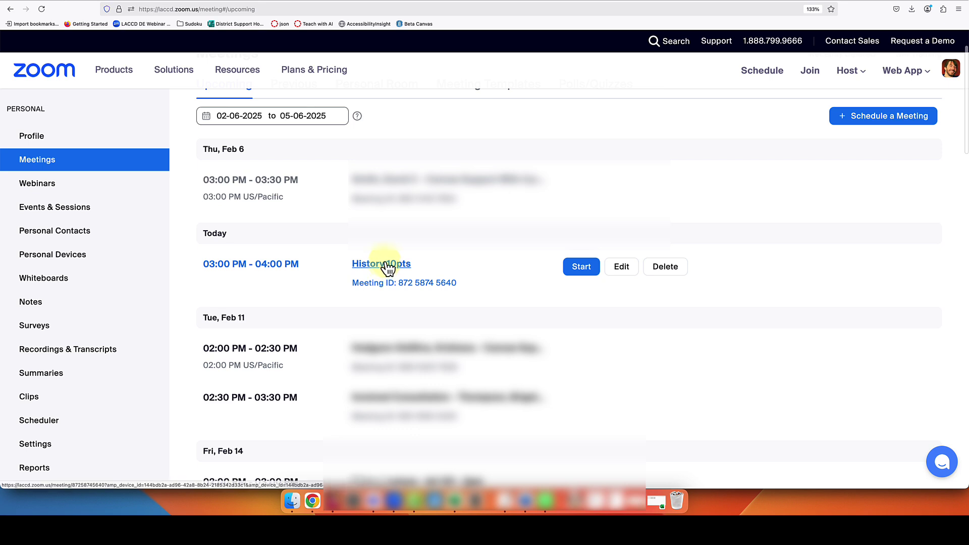
click(399, 270)
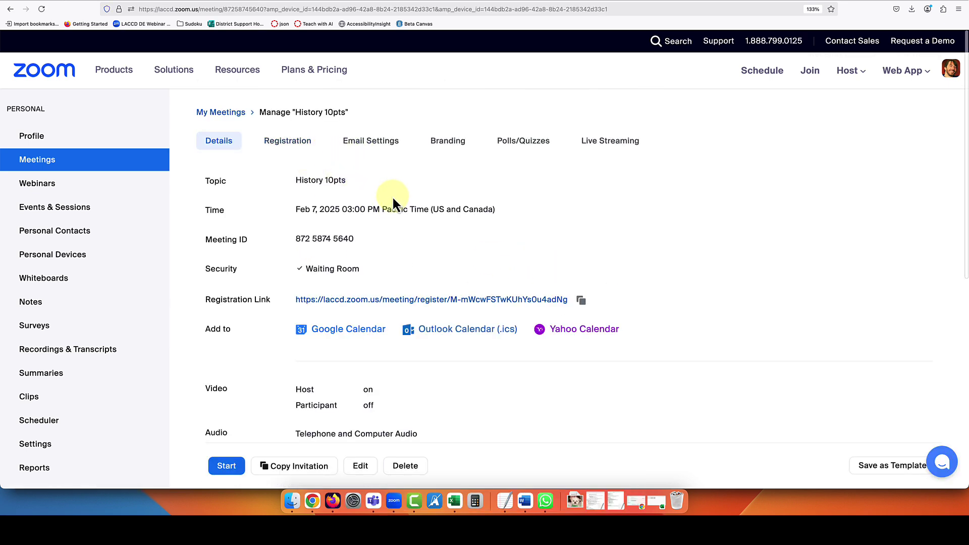
click(289, 148)
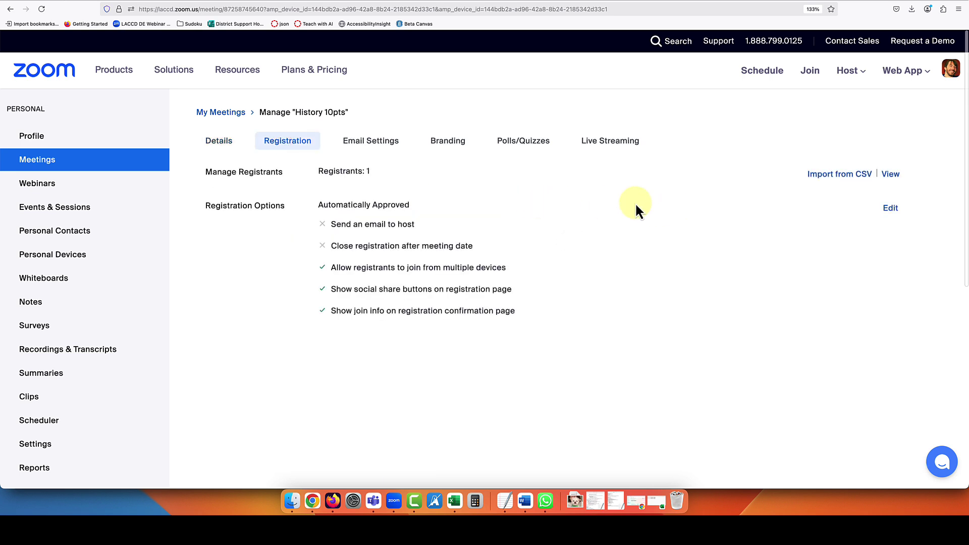
click(890, 176)
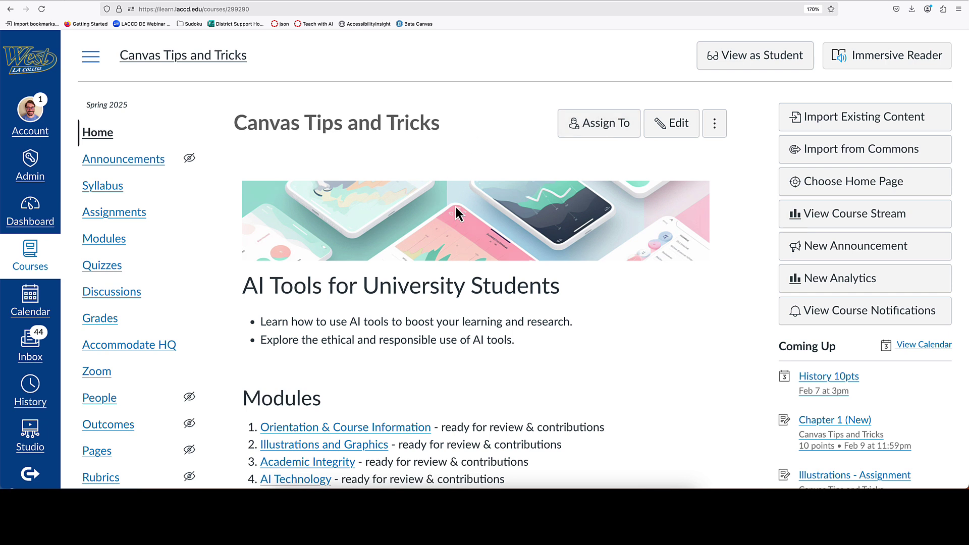
- Open the History Discussion assignment in the Canvas Tips and Tricks course and examine its points and submission type
click(123, 213)
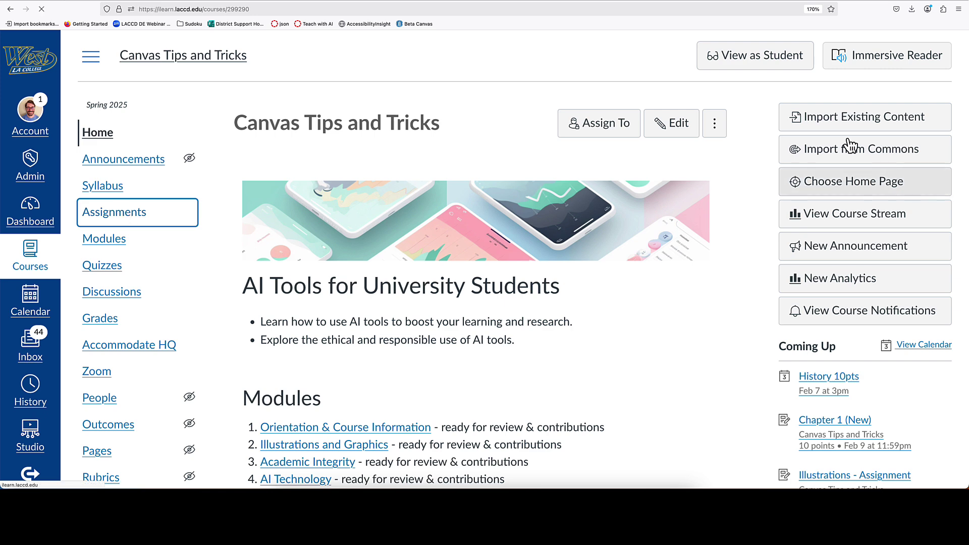
scroll(458, 205, down, 3)
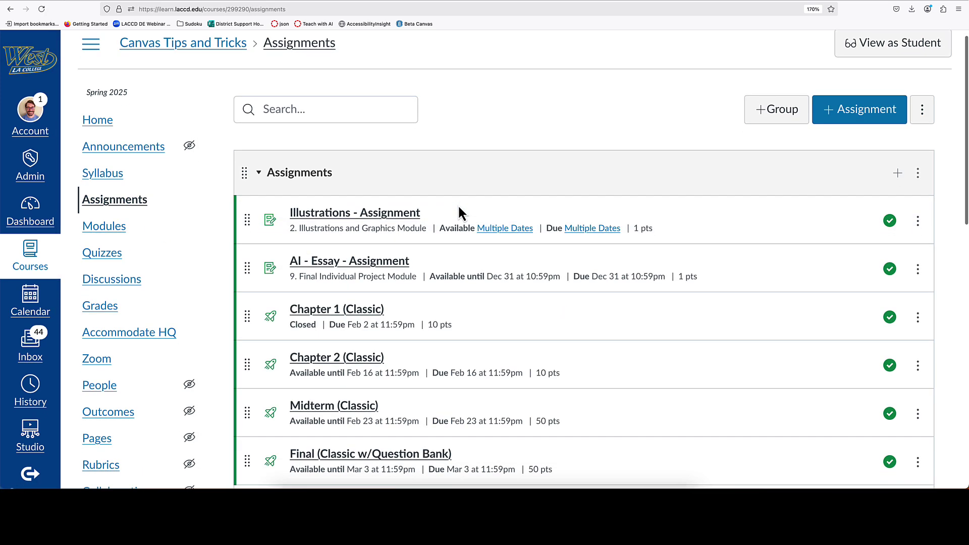
scroll(467, 212, down, 2)
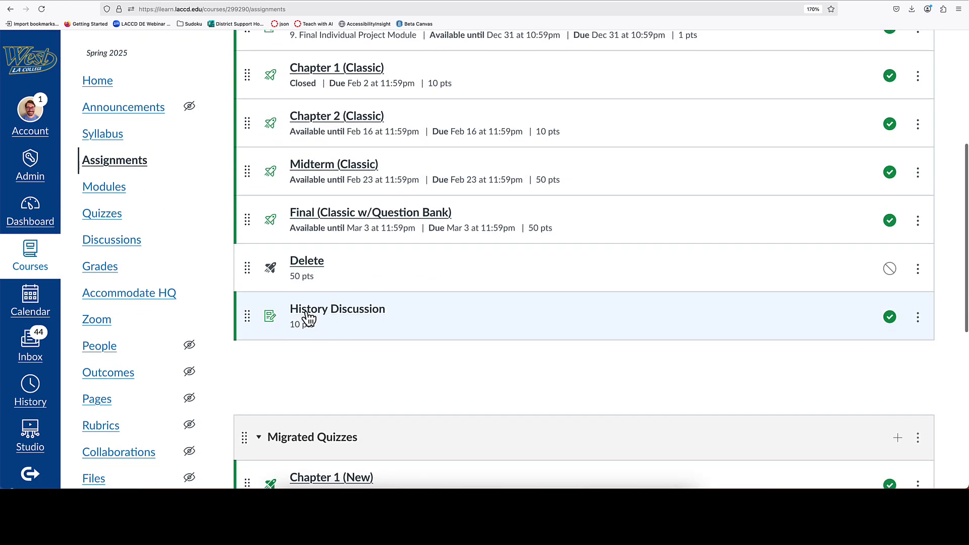
click(309, 318)
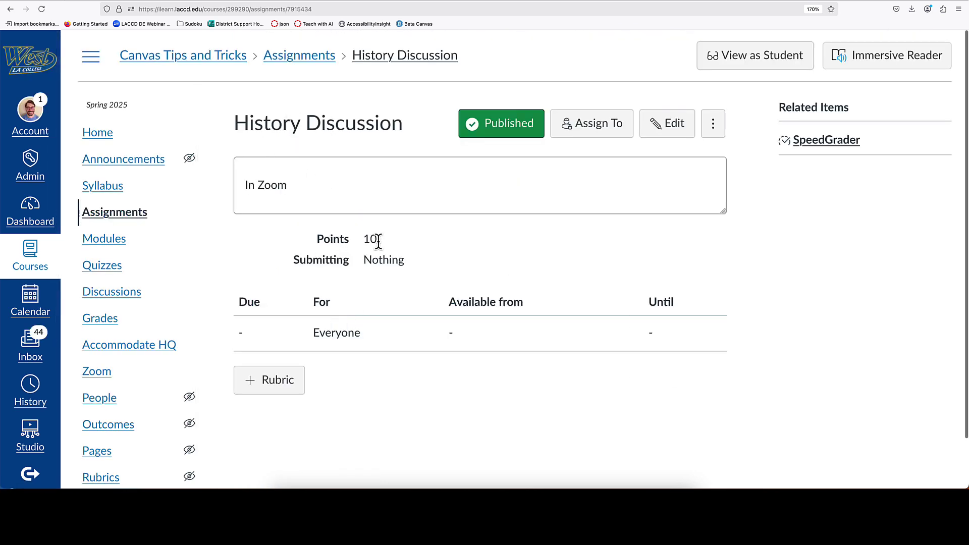
drag(411, 268, 300, 260)
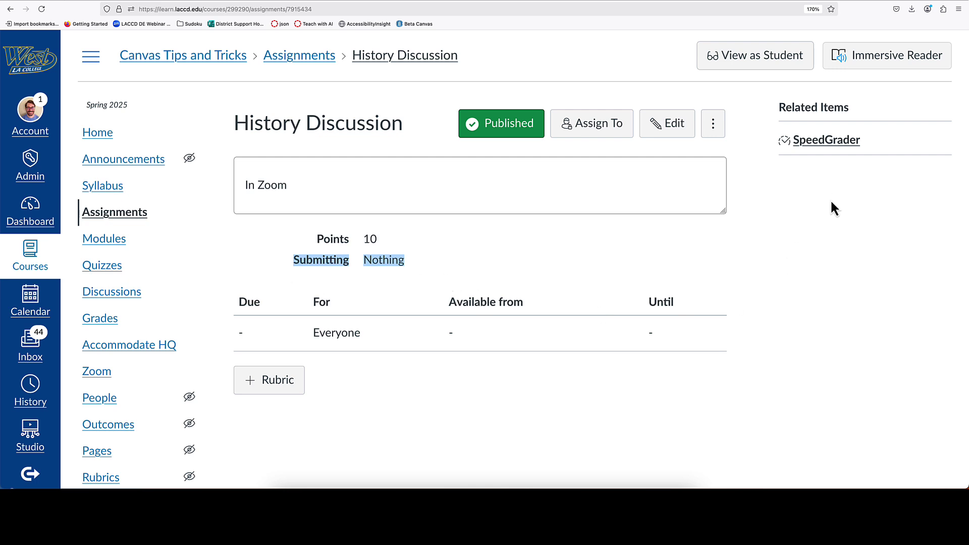
click(750, 275)
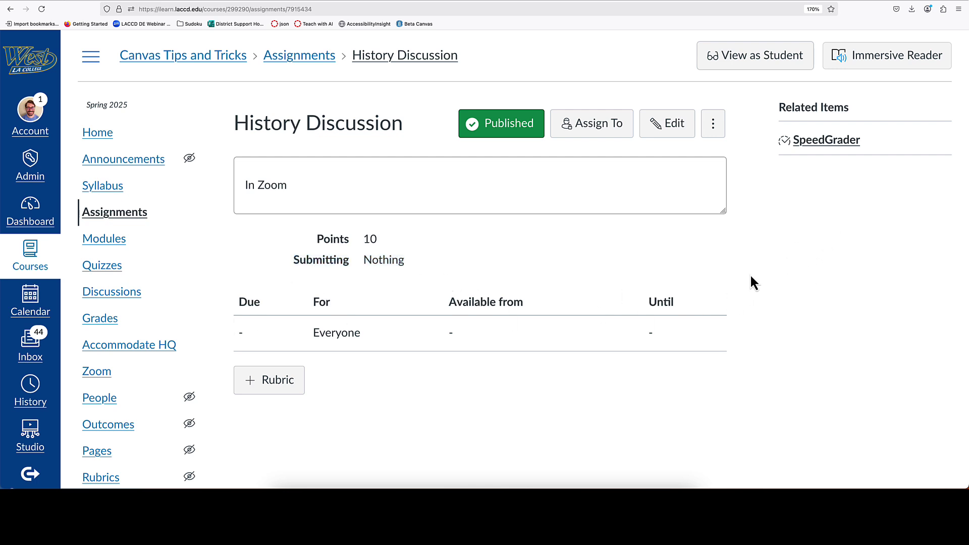
- Open the History Discussion assignment in SpeedGrader and check the grade fields of the first two students
click(833, 148)
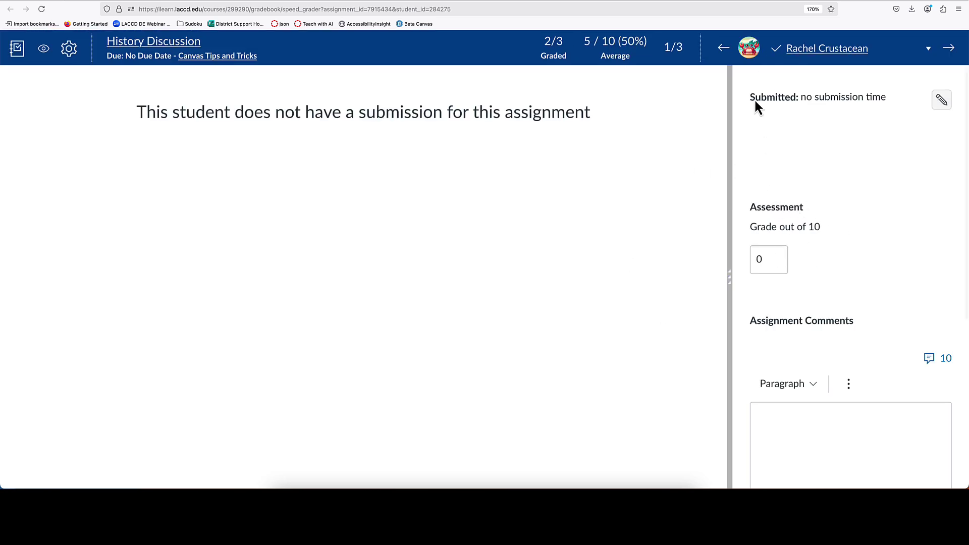
click(766, 259)
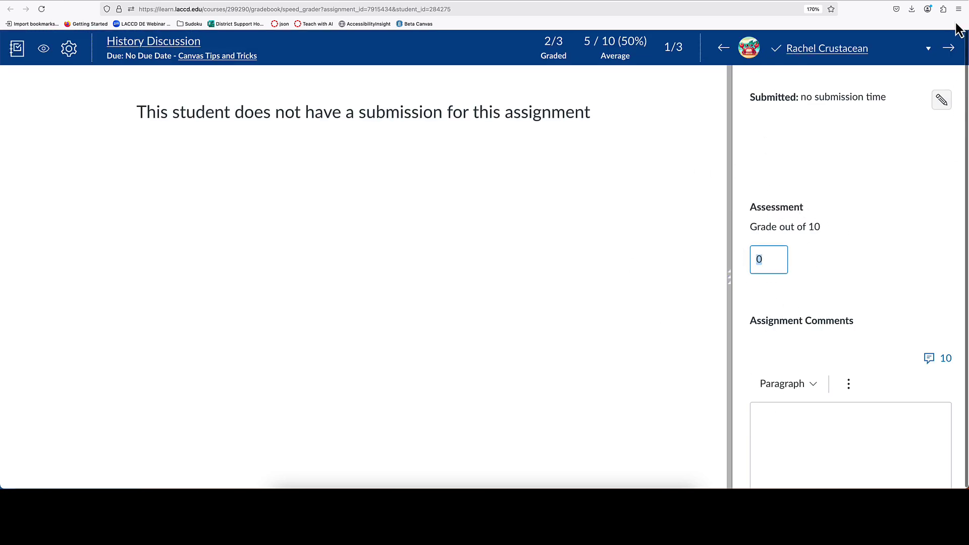
click(949, 48)
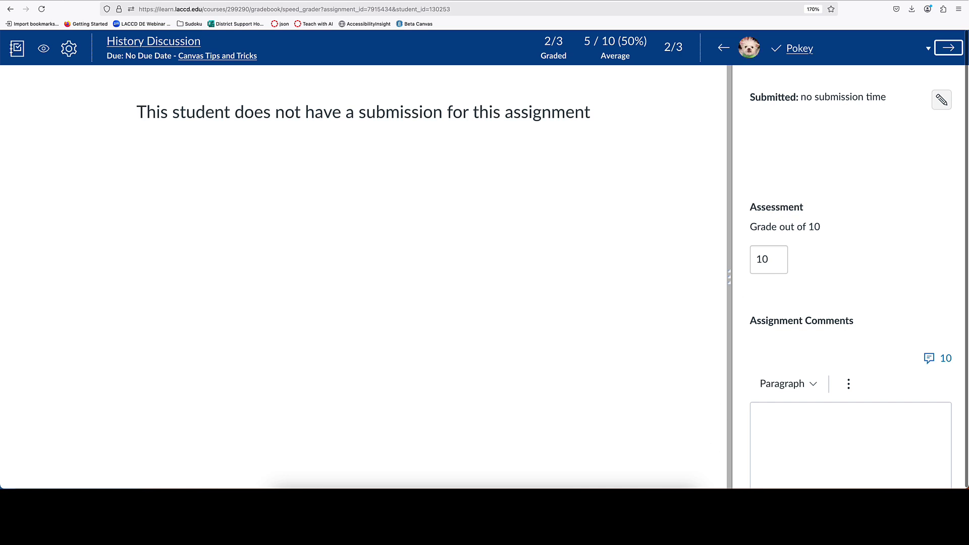
click(764, 259)
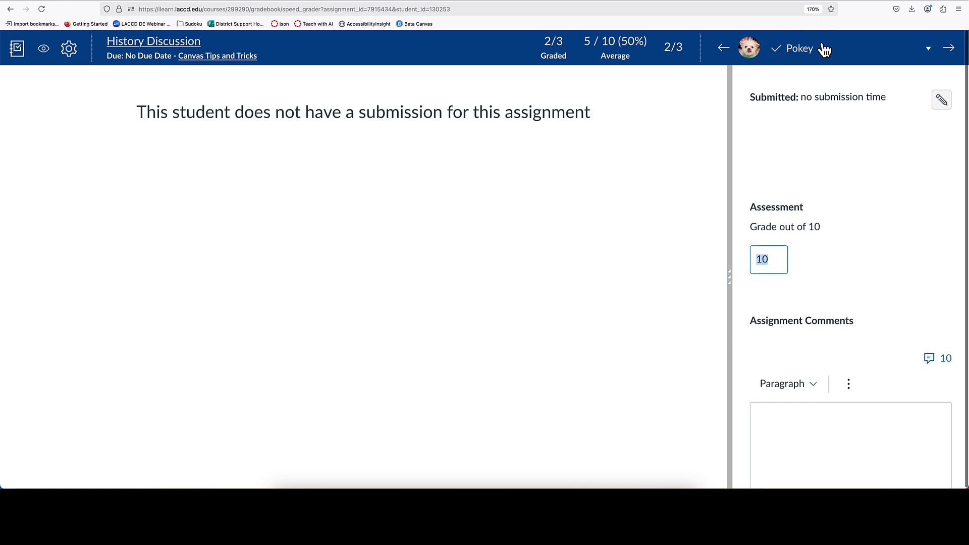